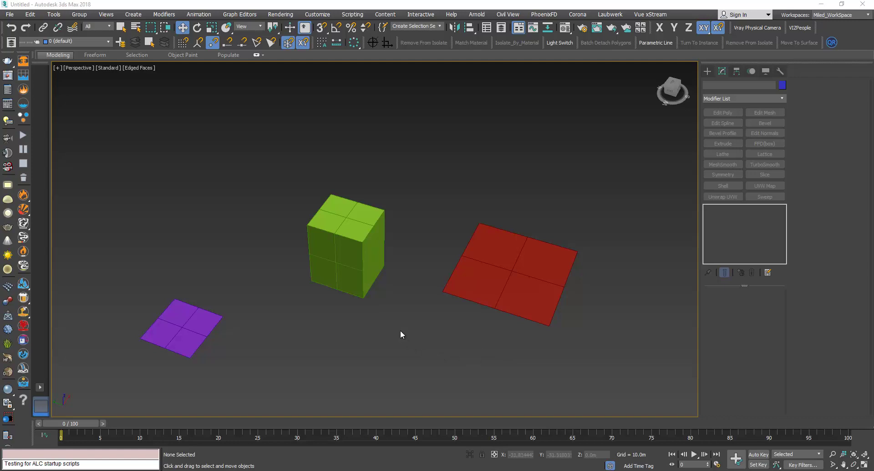
Select the green box and lock the selection with Space
left_click(351, 253)
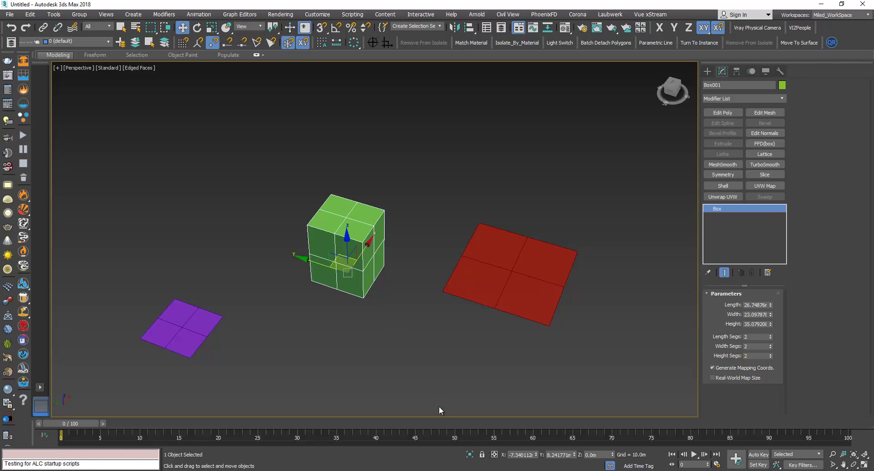
key("space")
left_click_drag(157, 327, 160, 324)
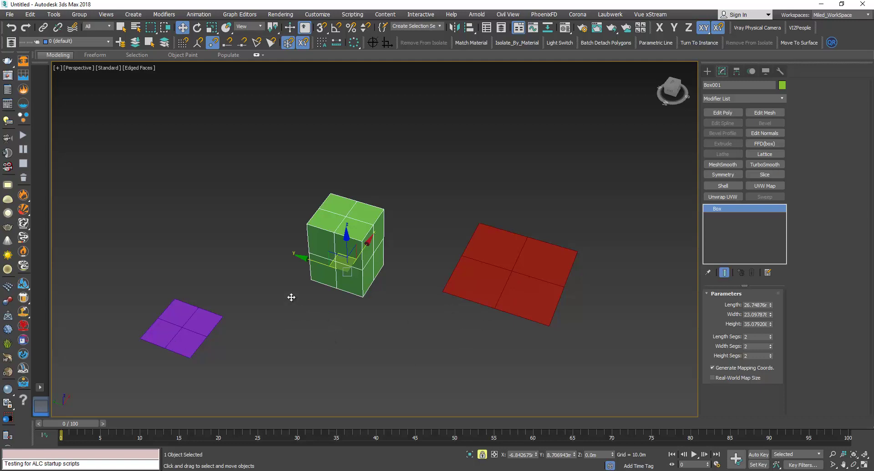
Enable Vertex snapping, turn Snaps Toggle on, and set the pivot to Use Selection Center
right_click(320, 30)
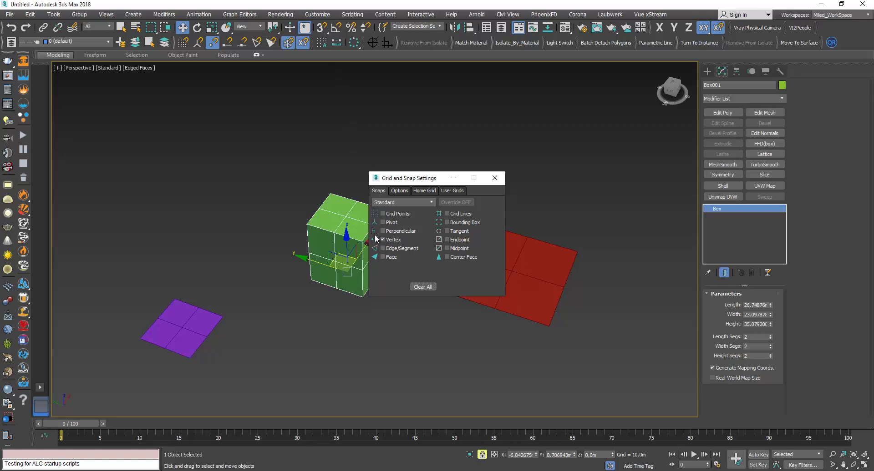
left_click(494, 178)
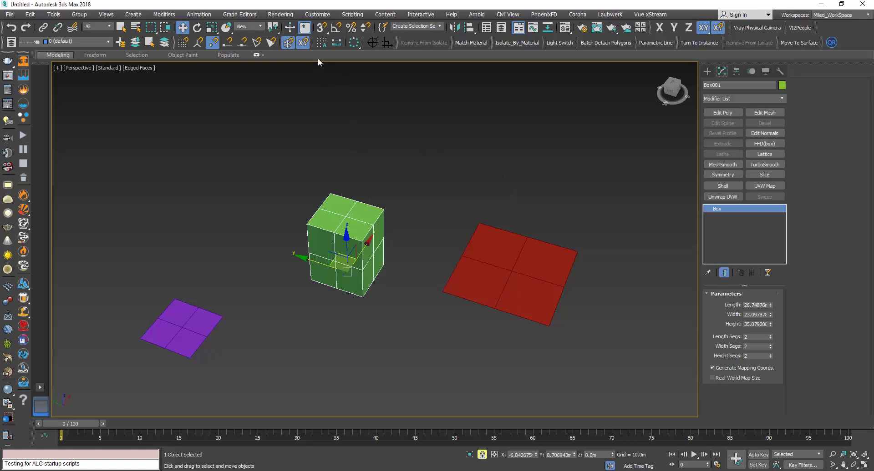
left_click(322, 28)
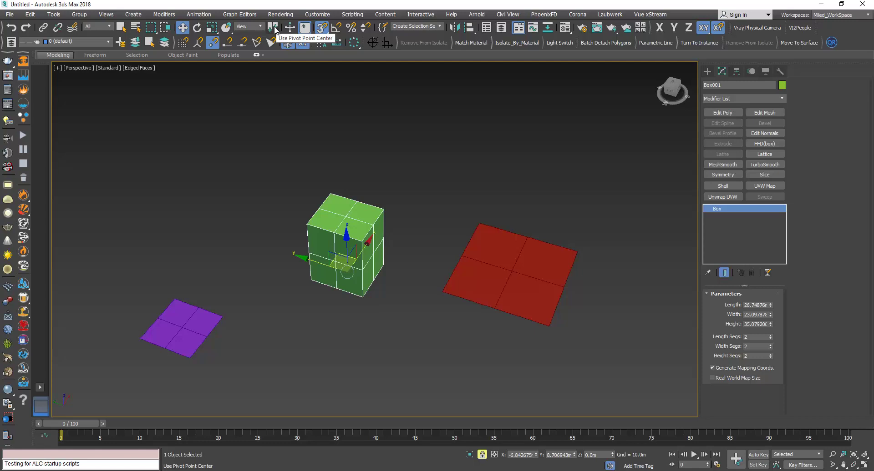
left_click_drag(273, 30, 275, 55)
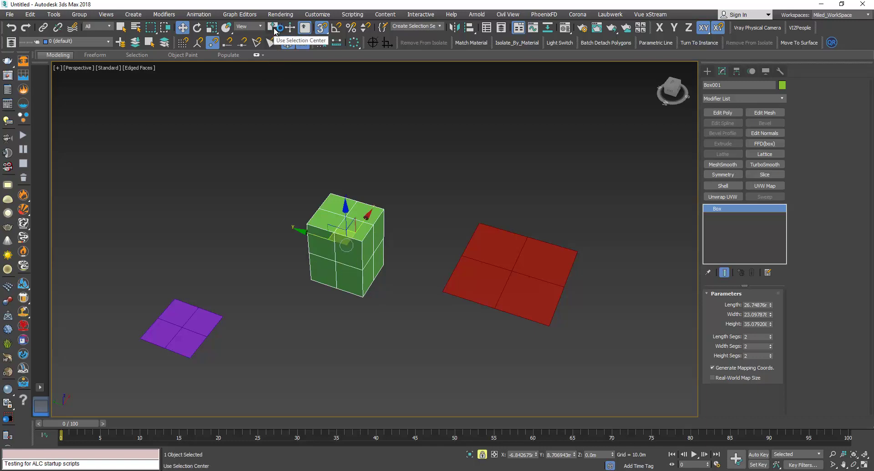
Switch to Select and Rotate and spin the box about Z around the red plane's snapped corner
left_click(199, 31)
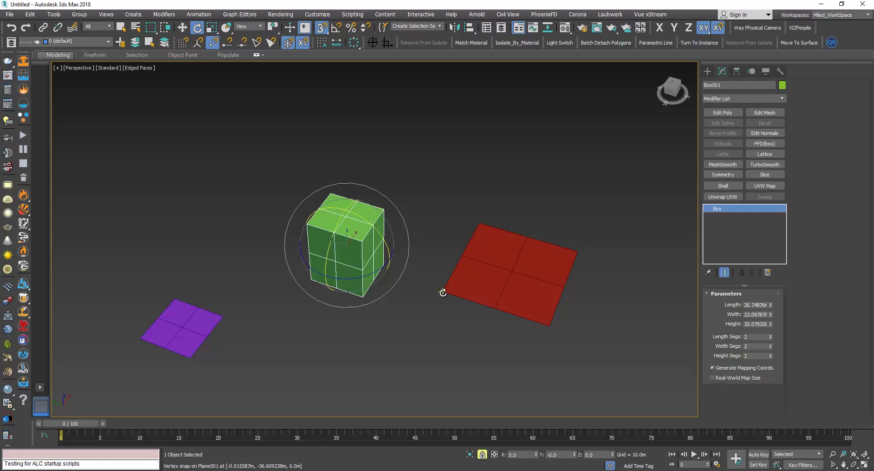
left_click(443, 292)
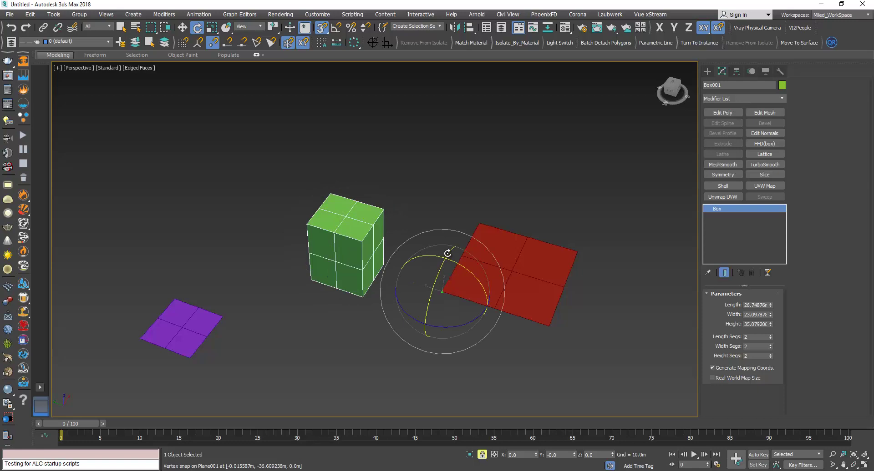
mouse_move(428, 311)
left_mouse_down()
mouse_move(431, 273)
mouse_move(396, 409)
mouse_move(423, 197)
mouse_move(379, 373)
mouse_move(392, 300)
mouse_move(445, 202)
mouse_move(367, 403)
mouse_move(468, 209)
mouse_move(433, 152)
mouse_move(327, 198)
mouse_move(288, 322)
mouse_move(320, 200)
mouse_move(247, 325)
mouse_move(228, 387)
mouse_move(260, 423)
mouse_move(131, 285)
mouse_move(306, 316)
mouse_move(316, 314)
mouse_move(274, 318)
mouse_move(263, 308)
mouse_move(242, 257)
mouse_move(312, 273)
mouse_move(255, 262)
mouse_move(268, 268)
mouse_move(267, 259)
mouse_move(211, 322)
mouse_move(297, 250)
left_mouse_up()
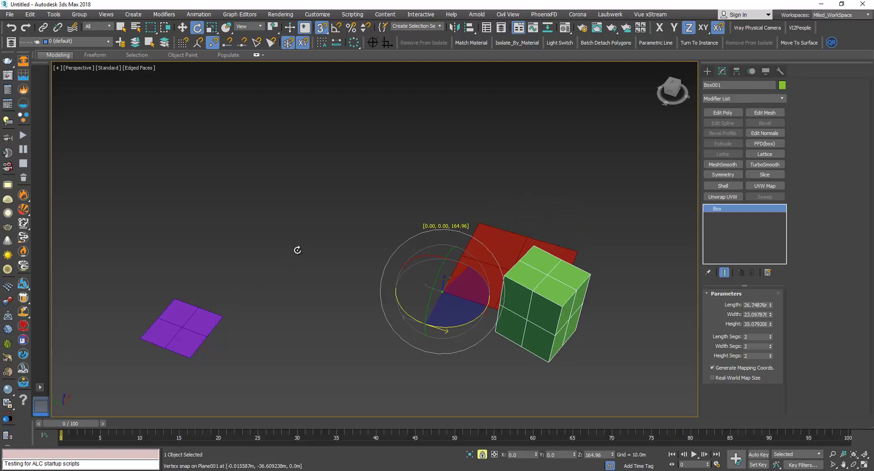
Try rotations about the Y and X axes, then cancel so the box stays upright
mouse_move(297, 250)
left_mouse_down()
mouse_move(292, 266)
mouse_move(322, 267)
mouse_move(339, 306)
mouse_move(427, 103)
mouse_move(257, 455)
mouse_move(343, 169)
mouse_move(531, 134)
mouse_move(612, 205)
left_mouse_up()
key("F6")
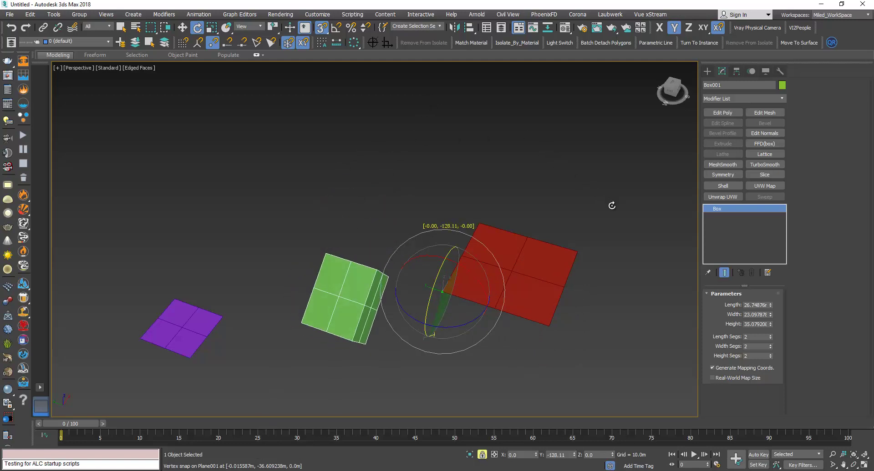
key("F5")
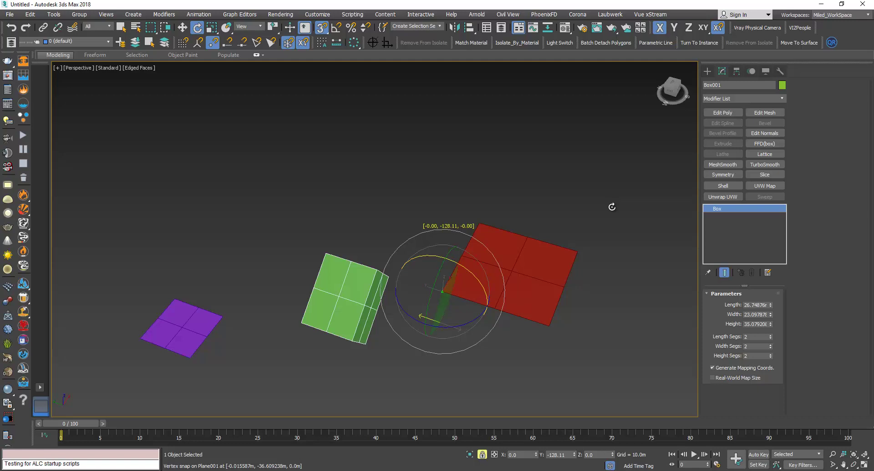
mouse_move(610, 203)
left_mouse_down()
mouse_move(622, 250)
mouse_move(651, 186)
mouse_move(234, 404)
mouse_move(505, 281)
mouse_move(553, 216)
mouse_move(440, 322)
mouse_move(247, 347)
mouse_move(486, 318)
mouse_move(578, 250)
left_mouse_up()
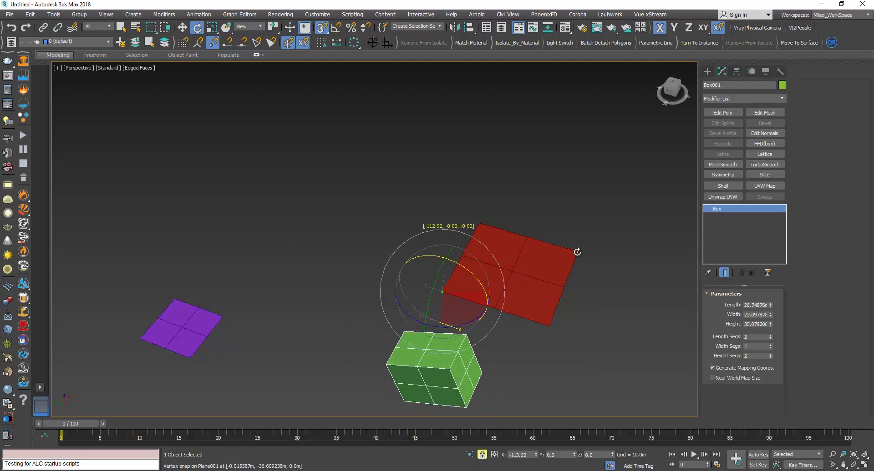
right_click(578, 251)
mouse_move(376, 321)
middle_mouse_down("alt")
mouse_move(365, 306)
mouse_move(375, 318)
mouse_move(424, 308)
mouse_move(423, 315)
mouse_move(425, 300)
mouse_move(404, 318)
middle_mouse_up("alt")
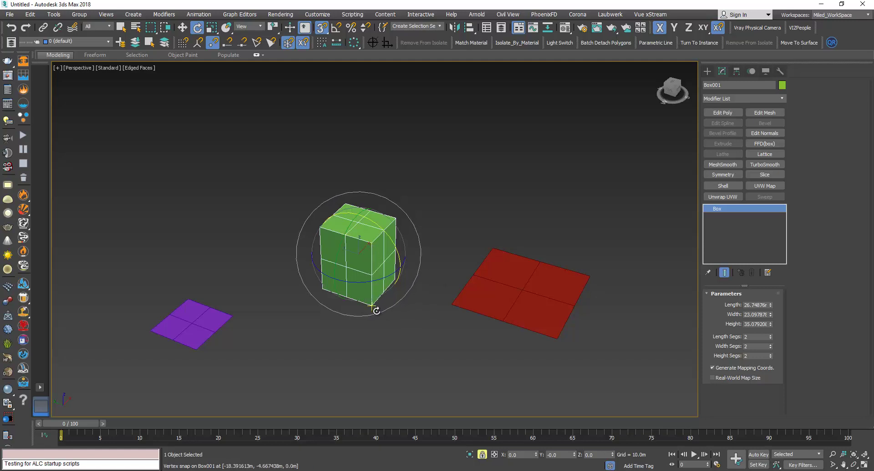
middle_click_drag(376, 311, 374, 304, "alt")
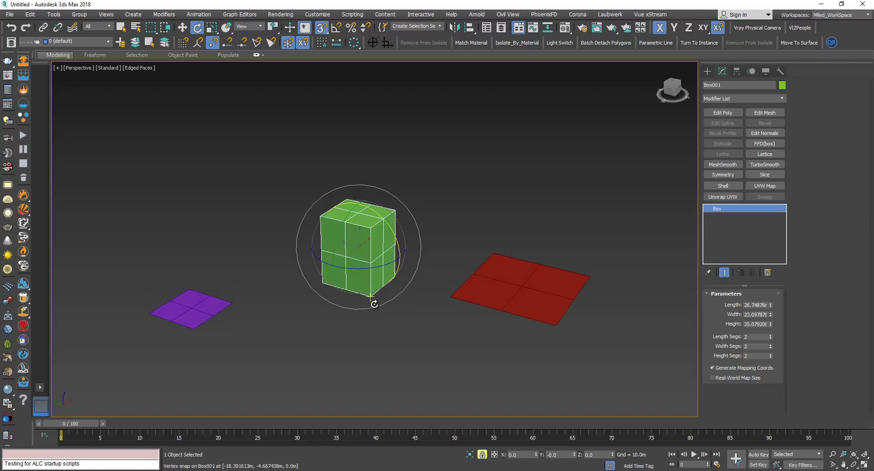
middle_click_drag(369, 296, 367, 309, "alt")
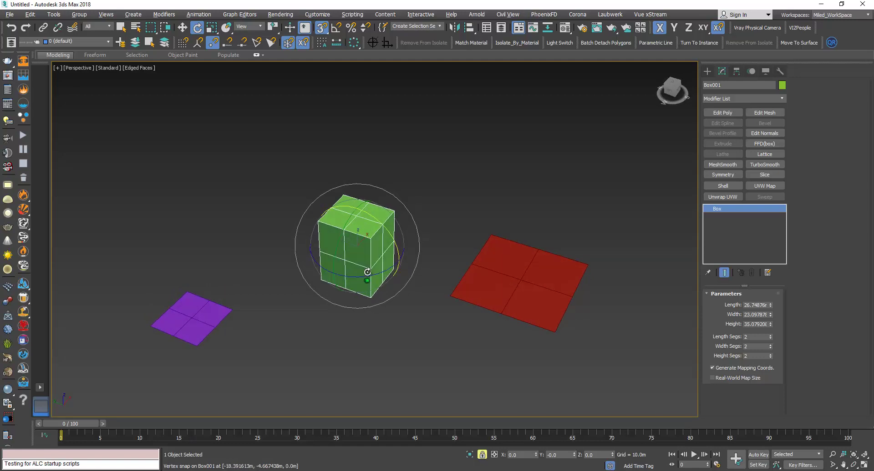
key("z")
scroll(348, 305, "down", 4)
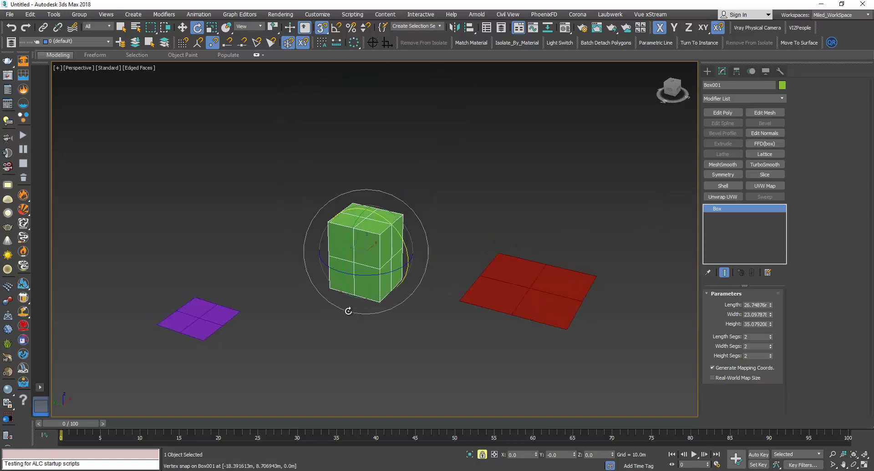
scroll(339, 301, "up", 2)
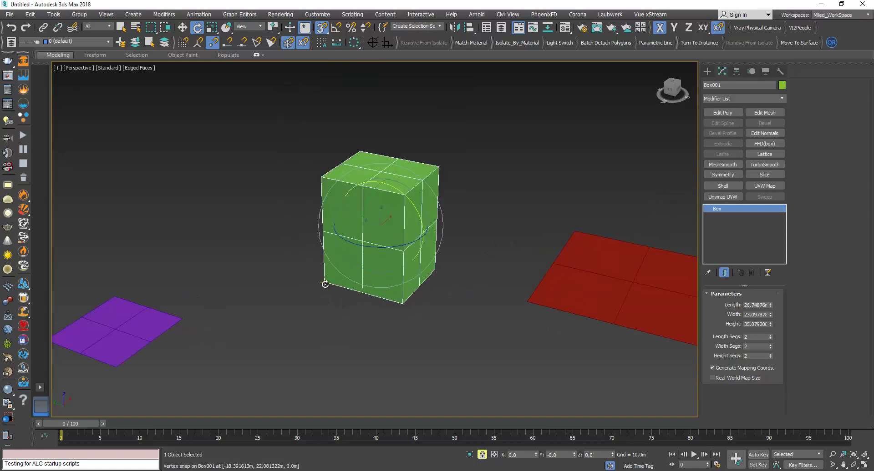
mouse_move(325, 284)
left_mouse_down()
mouse_move(416, 160)
mouse_move(457, 376)
mouse_move(427, 330)
left_mouse_up()
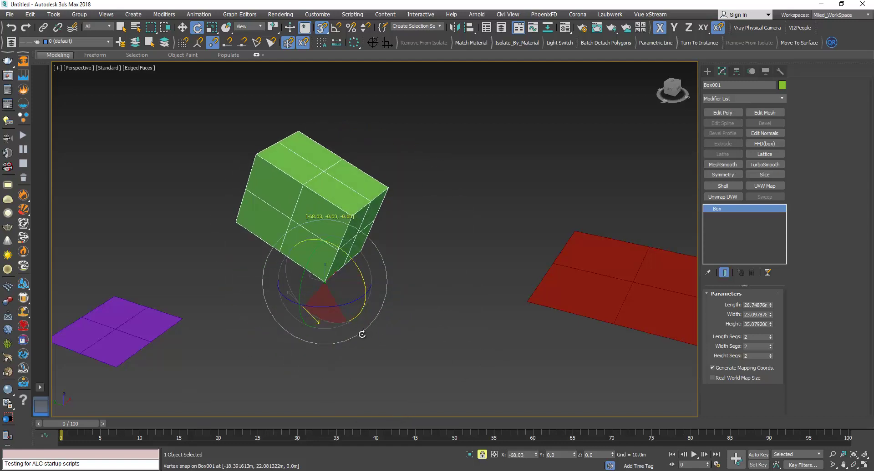
right_click(421, 322)
mouse_move(422, 321)
left_mouse_down()
mouse_move(405, 158)
mouse_move(312, 355)
mouse_move(466, 115)
mouse_move(308, 335)
mouse_move(471, 72)
mouse_move(521, 5)
mouse_move(443, 433)
mouse_move(441, 306)
mouse_move(431, 336)
mouse_move(457, 246)
mouse_move(398, 291)
mouse_move(311, 332)
mouse_move(141, 373)
left_mouse_up()
scroll(308, 335, "down", 5)
key("F7")
scroll(416, 247, "up", 5)
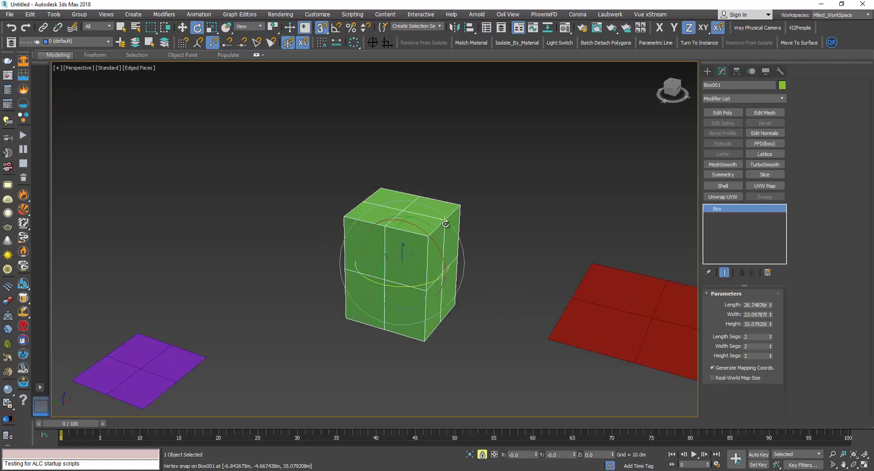
mouse_move(445, 224)
left_mouse_down()
mouse_move(152, 380)
mouse_move(129, 342)
left_mouse_up()
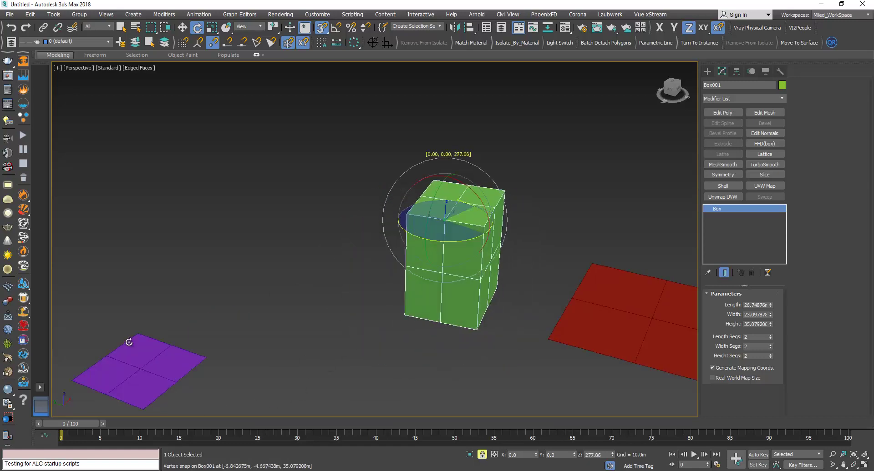
mouse_move(384, 240)
left_mouse_down()
mouse_move(480, 142)
mouse_move(336, 348)
left_mouse_up()
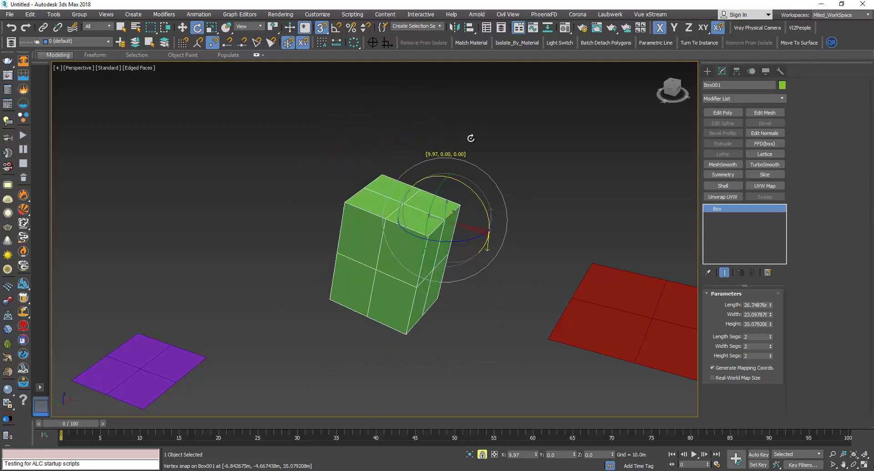
mouse_move(470, 138)
left_mouse_down()
mouse_move(286, 378)
mouse_move(82, 460)
mouse_move(104, 372)
mouse_move(233, 295)
left_mouse_up()
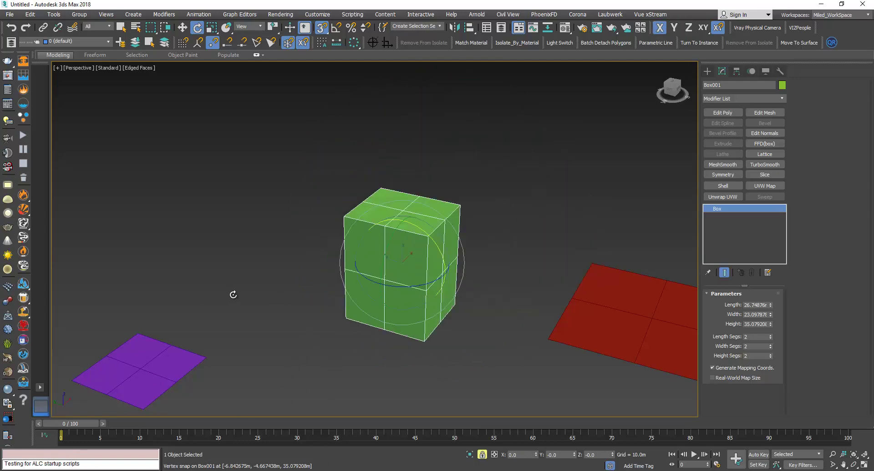
scroll(309, 314, "down", 3)
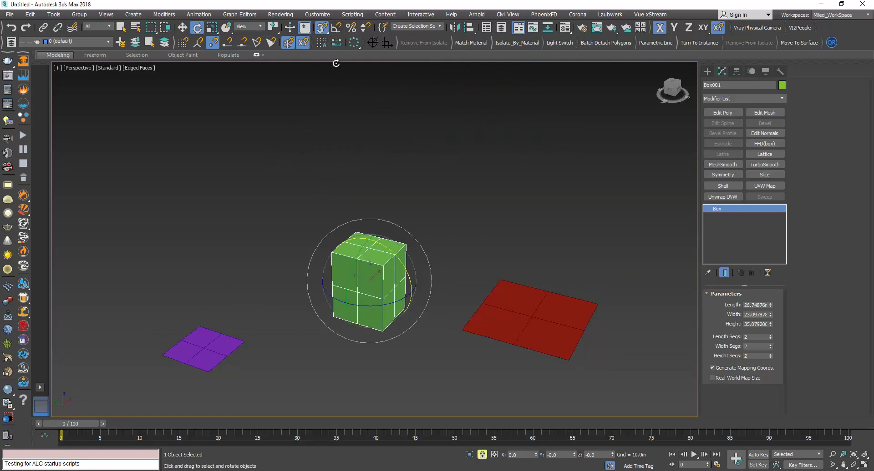
Turn on angle snapping and try a 35-degree X tilt and a Z rotation, cancelling both
left_click(336, 29)
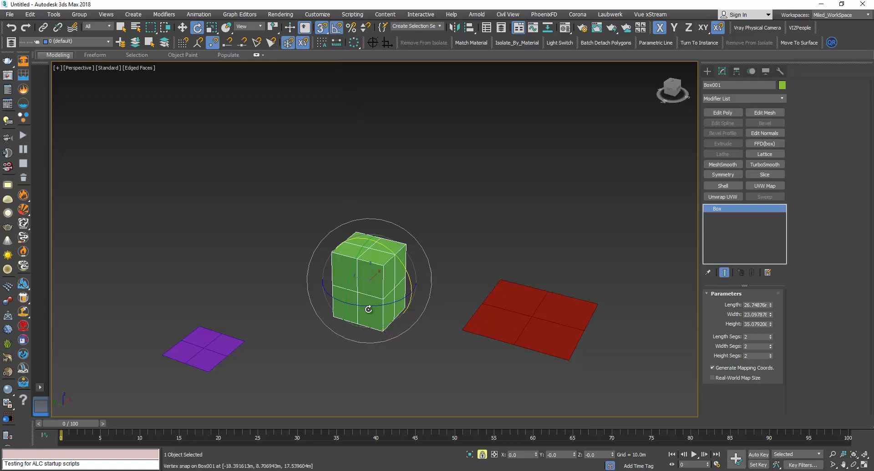
mouse_move(380, 334)
left_mouse_down()
mouse_move(369, 323)
mouse_move(462, 358)
mouse_move(353, 331)
mouse_move(335, 313)
mouse_move(346, 330)
mouse_move(454, 356)
mouse_move(343, 349)
mouse_move(440, 371)
mouse_move(444, 390)
mouse_move(364, 152)
mouse_move(347, 360)
mouse_move(503, 367)
mouse_move(384, 341)
left_mouse_up()
right_click(384, 340)
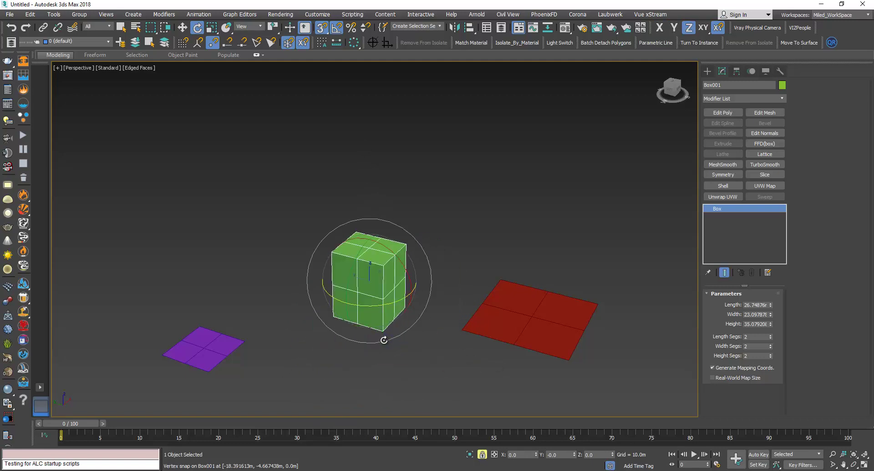
mouse_move(456, 332)
left_mouse_down()
mouse_move(414, 293)
mouse_move(273, 240)
mouse_move(203, 257)
mouse_move(390, 326)
mouse_move(462, 337)
left_mouse_up()
right_click(462, 337)
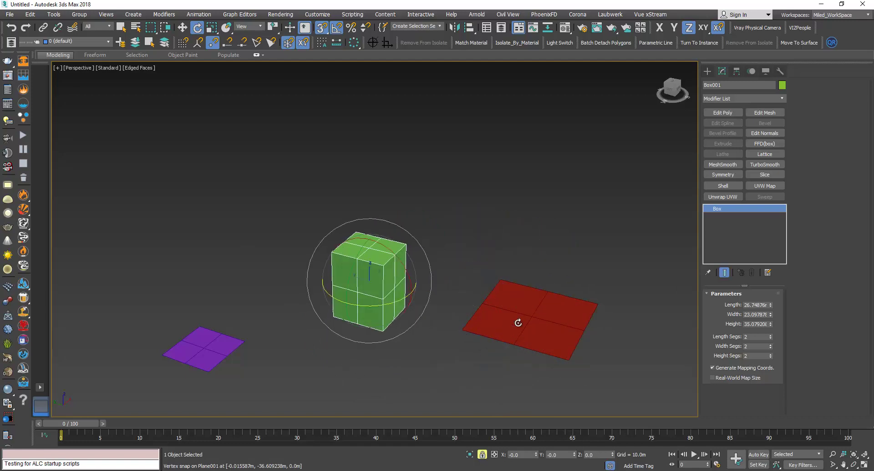
Try Z and X rotations about the red plane's point, cancelling to keep the box upright
mouse_move(523, 314)
left_mouse_down()
mouse_move(254, 244)
mouse_move(255, 269)
mouse_move(419, 377)
mouse_move(348, 304)
mouse_move(266, 353)
mouse_move(366, 417)
mouse_move(376, 388)
left_mouse_up()
right_click(376, 388)
key("F5")
mouse_move(419, 293)
left_mouse_down()
mouse_move(332, 349)
mouse_move(205, 385)
left_mouse_up()
right_click(224, 377)
right_click(221, 373)
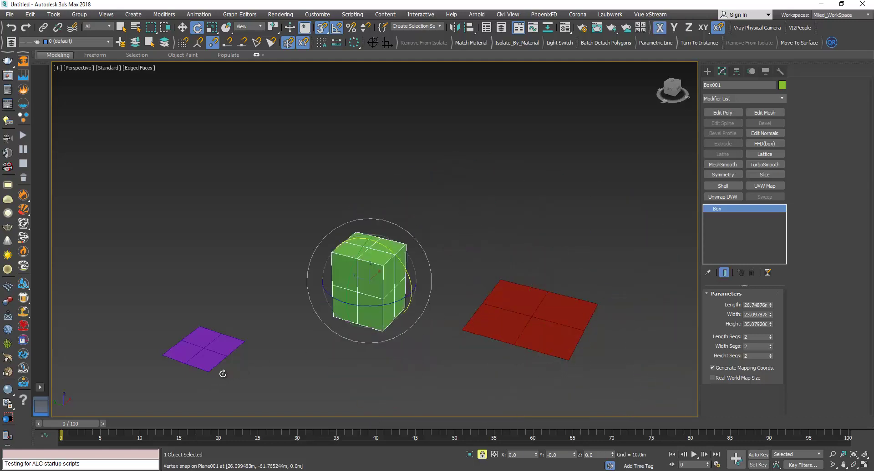
Reframe the view and bring up Grid and Snap Settings to add Midpoint snapping
mouse_move(445, 264)
middle_mouse_down()
mouse_move(416, 247)
mouse_move(423, 248)
mouse_move(414, 252)
mouse_move(421, 271)
mouse_move(425, 255)
middle_mouse_up()
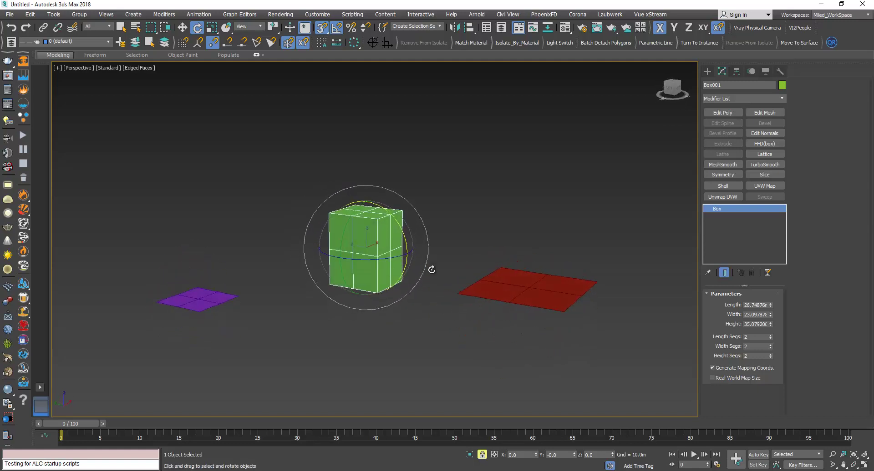
middle_click_drag(421, 284, 399, 256, "alt")
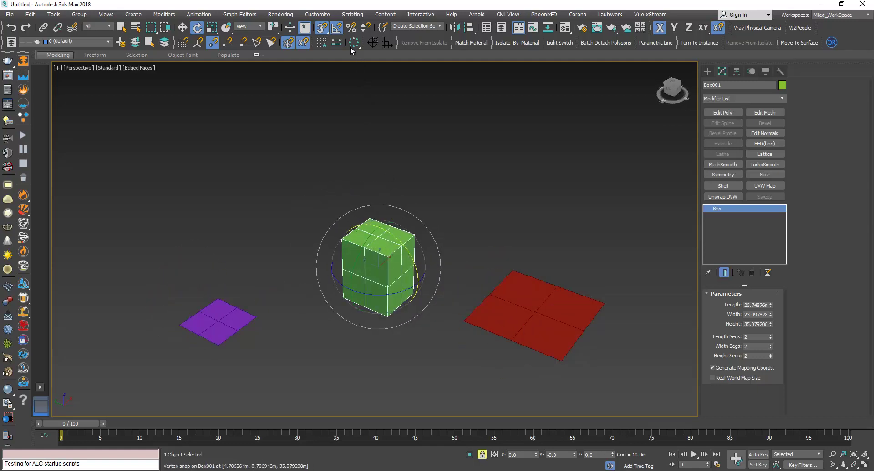
right_click(322, 28)
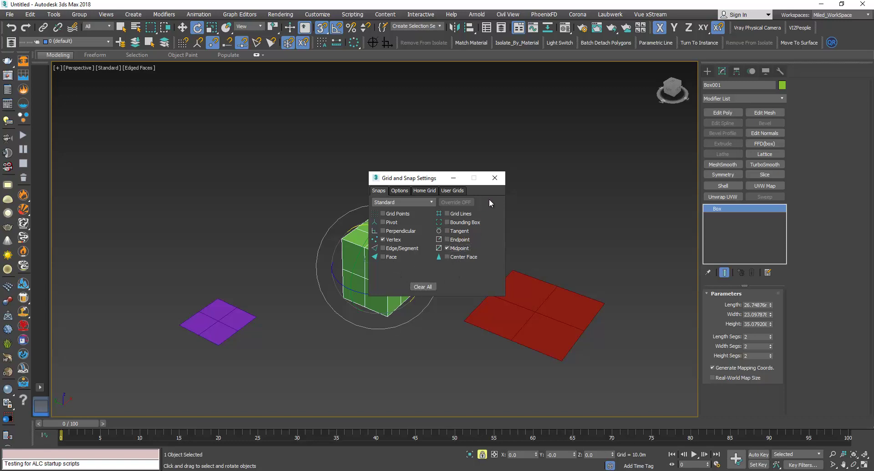
Close the snap settings and rotate the box 55 degrees about Y from a snapped midpoint
left_click(495, 180)
scroll(389, 285, "up", 3)
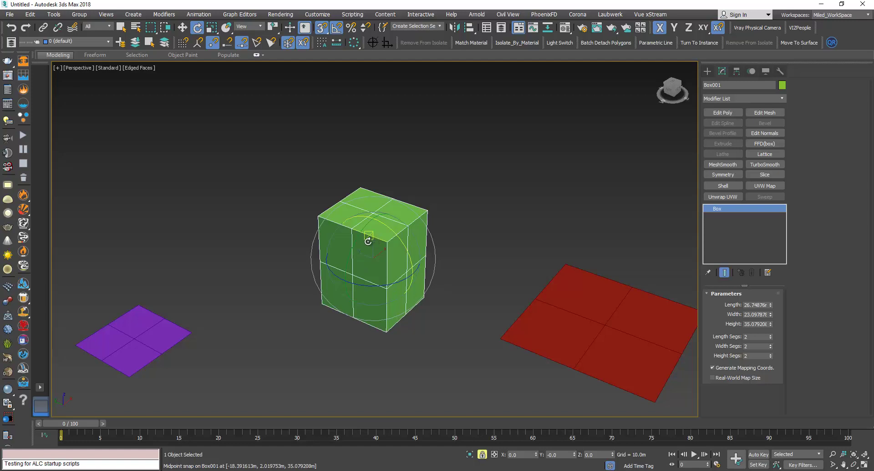
scroll(375, 245, "up", 2)
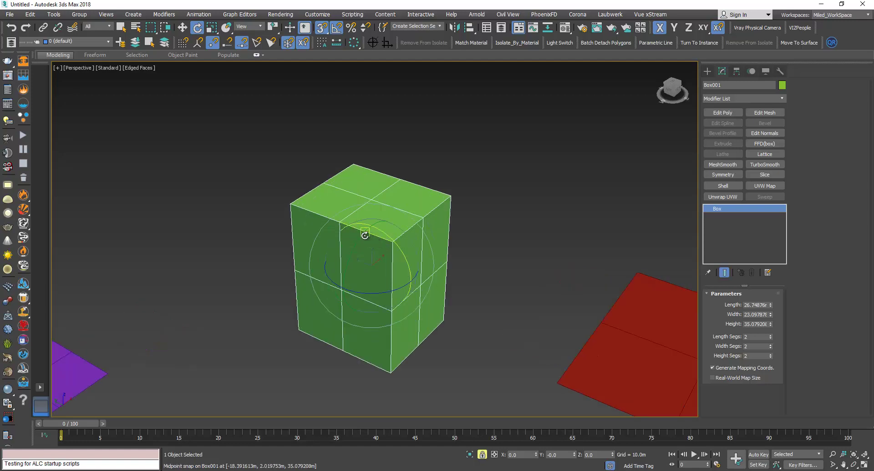
mouse_move(365, 235)
left_mouse_down()
mouse_move(423, 262)
mouse_move(434, 247)
left_mouse_up()
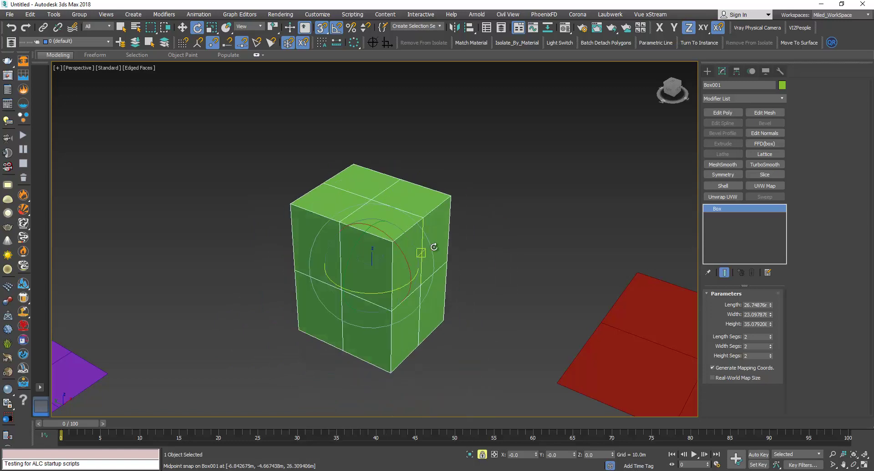
Rotate the box 135 degrees around the purple plane's midpoint, then reopen the snap settings
scroll(434, 247, "down", 5)
scroll(327, 277, "up", 4)
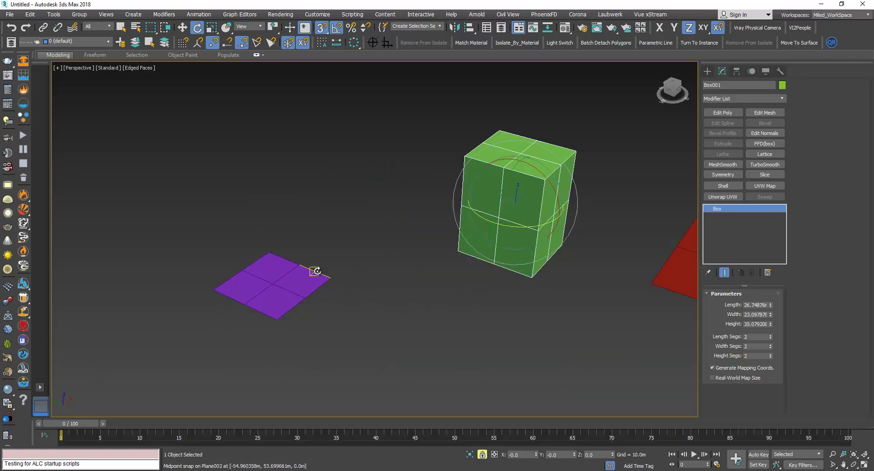
mouse_move(316, 272)
left_mouse_down()
mouse_move(444, 285)
mouse_move(362, 287)
left_mouse_up()
mouse_move(398, 282)
middle_mouse_down()
mouse_move(355, 289)
mouse_move(335, 276)
mouse_move(342, 287)
middle_mouse_up()
right_click(321, 27)
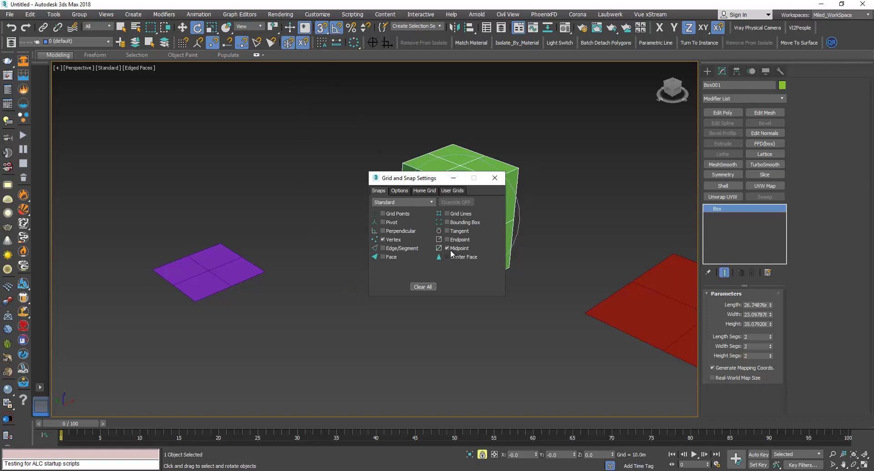
Close the snap settings, then zoom out and pan to show the box and both planes
left_click(494, 178)
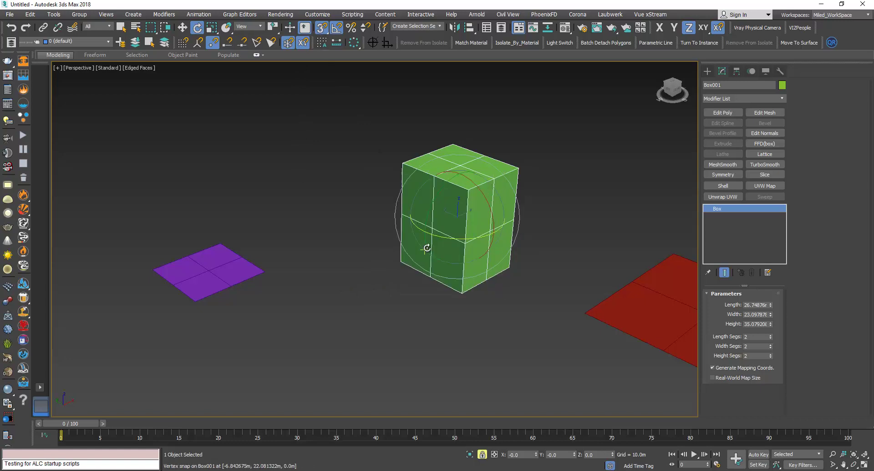
scroll(427, 248, "down", 3)
mouse_move(415, 267)
middle_mouse_down()
mouse_move(351, 263)
mouse_move(372, 283)
middle_mouse_up()
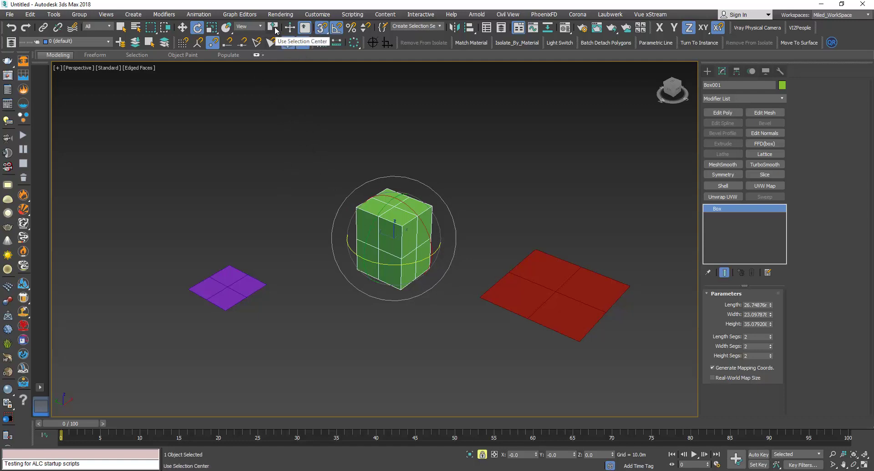
Switch to Select and Uniform Scale and try two snapped-vertex scales, cancelling each
left_click(212, 29)
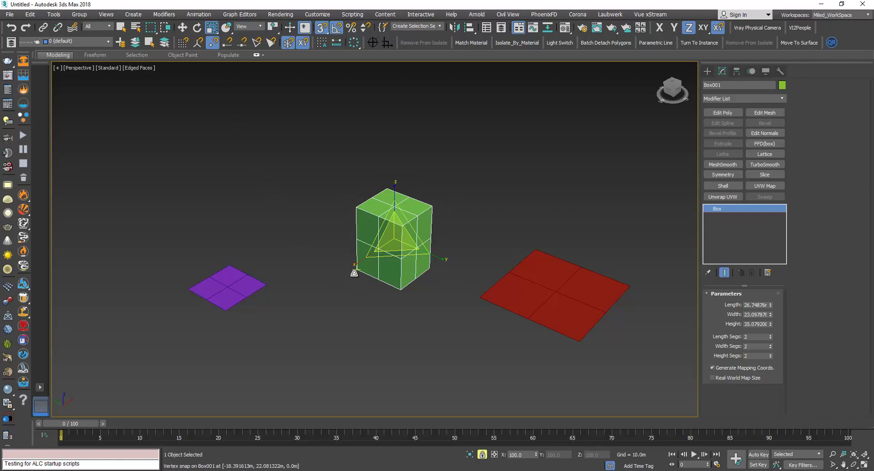
left_click_drag(354, 273, 310, 232)
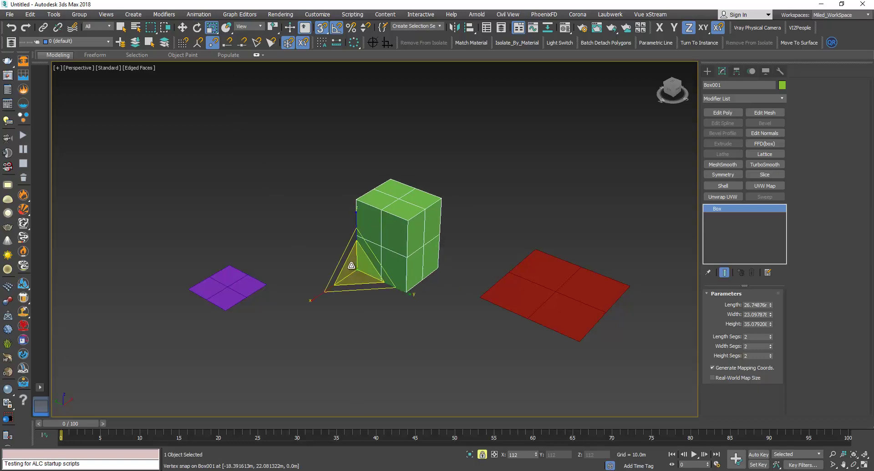
right_click(310, 231)
left_click_drag(398, 296, 420, 269)
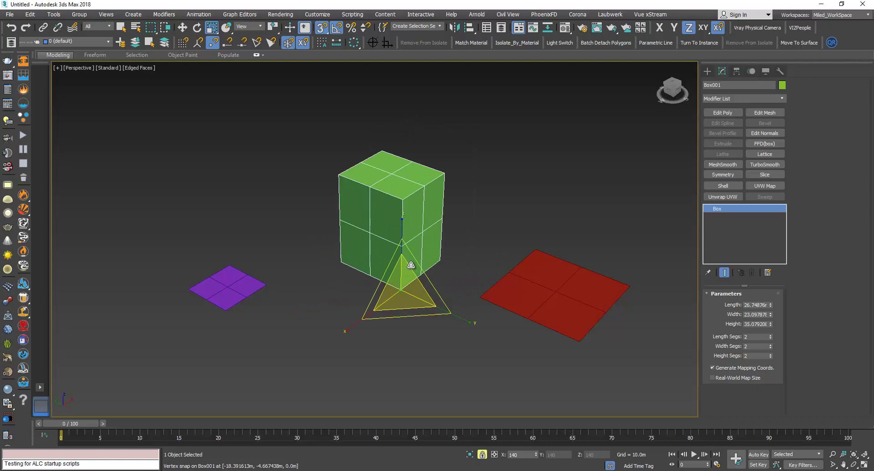
right_click(420, 268)
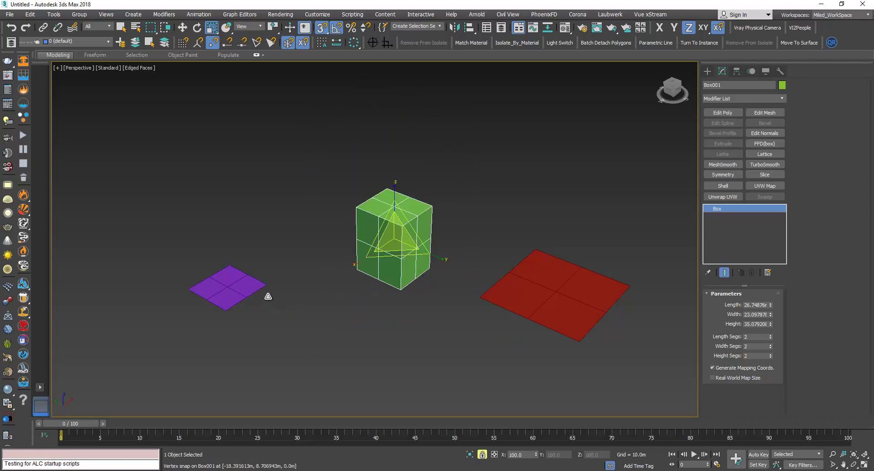
Try two more scales, one about a purple plane vertex, cancelling both to keep original size
mouse_move(268, 297)
left_mouse_down()
mouse_move(277, 328)
mouse_move(221, 254)
left_mouse_up()
right_click(213, 246)
left_click_drag(480, 298, 491, 274)
right_click(492, 273)
middle_click_drag(428, 293, 425, 296, "alt")
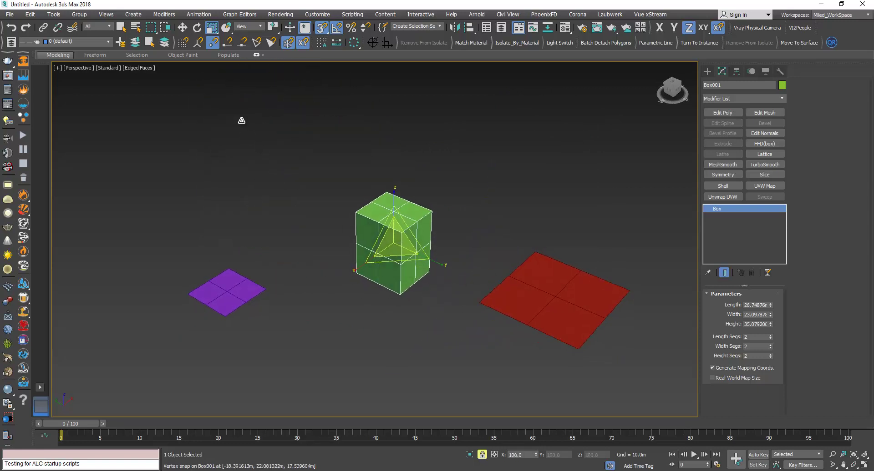
Switch to Select and Non-uniform Scale and stretch the box from its bottom vertex, to about 413 percent
left_click(217, 30)
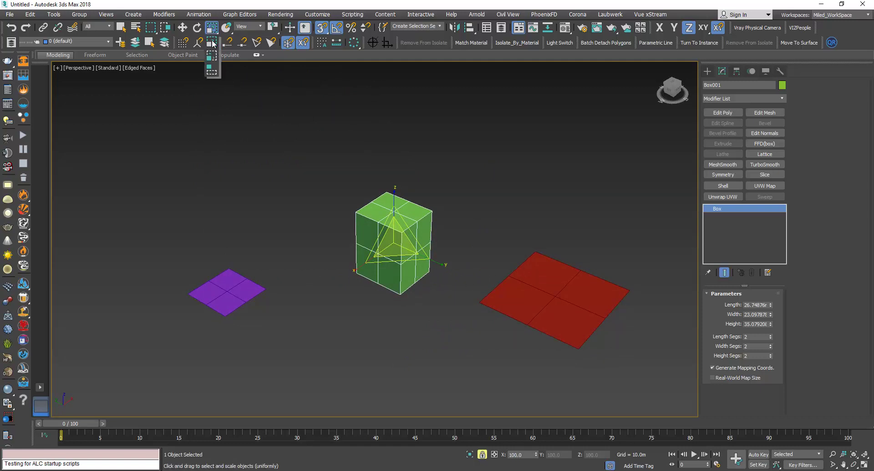
left_click(212, 44)
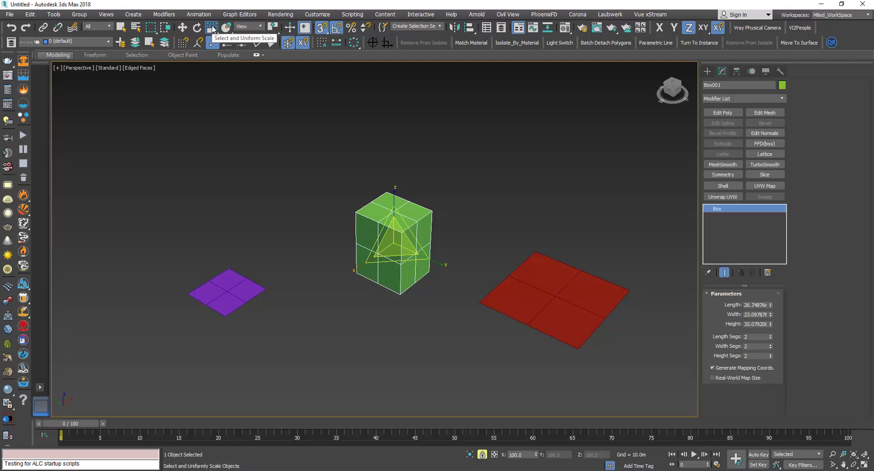
left_click_drag(210, 32, 210, 46)
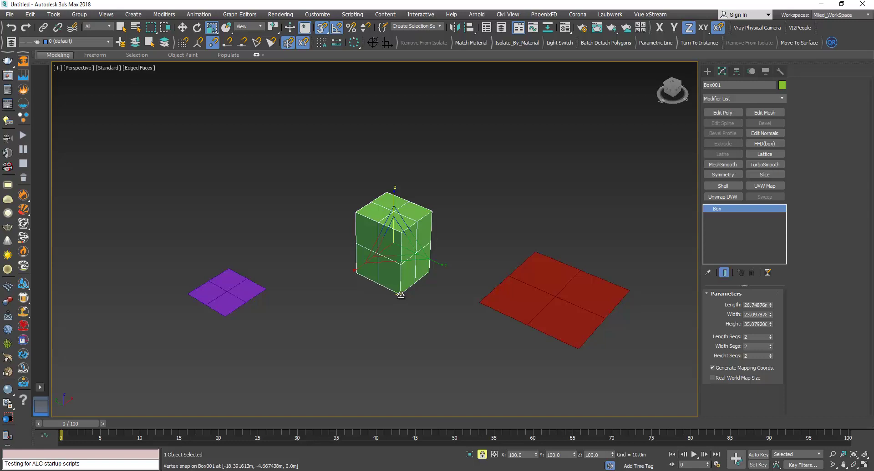
mouse_move(400, 295)
left_mouse_down()
mouse_move(411, 267)
mouse_move(417, 283)
mouse_move(334, 362)
left_mouse_up()
Stretch the box along X, try a Z height scale about the purple plane corner, then cancel
key("F5")
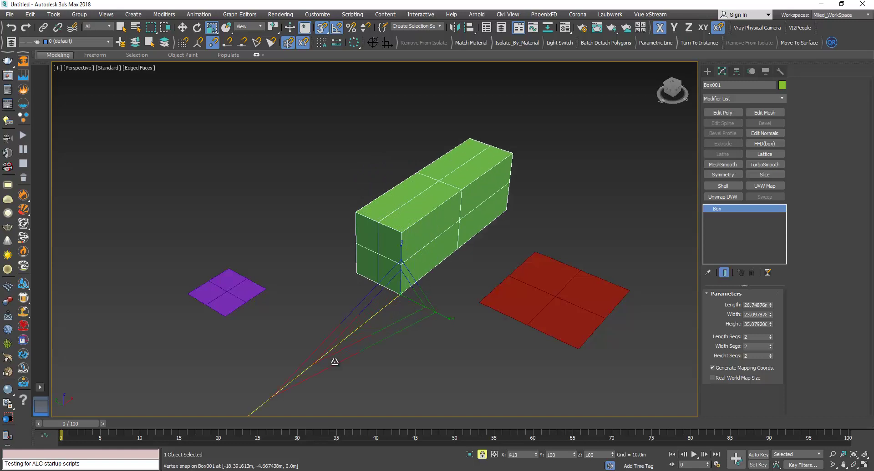
mouse_move(335, 362)
left_mouse_down()
mouse_move(391, 296)
mouse_move(400, 296)
mouse_move(337, 353)
mouse_move(367, 316)
mouse_move(378, 315)
mouse_move(377, 321)
mouse_move(388, 312)
mouse_move(361, 335)
mouse_move(391, 312)
mouse_move(496, 336)
mouse_move(400, 316)
mouse_move(480, 337)
mouse_move(419, 322)
mouse_move(400, 291)
mouse_move(398, 244)
mouse_move(401, 260)
left_mouse_up()
key("F6")
key("F7")
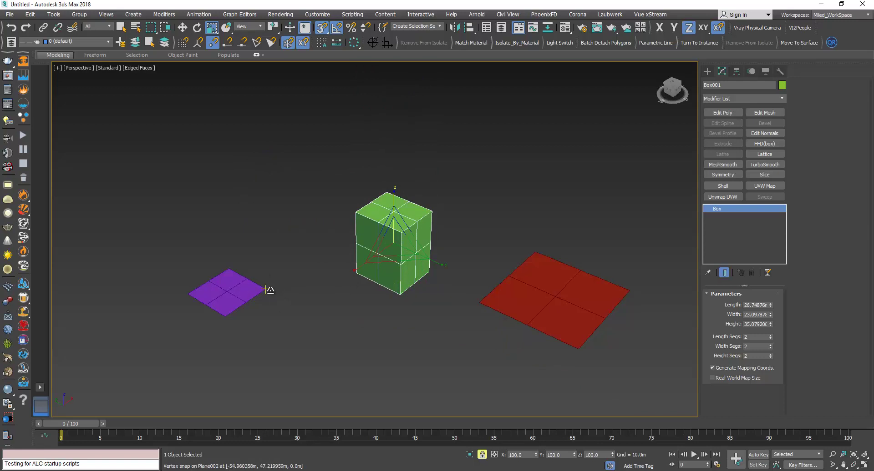
mouse_move(266, 289)
left_mouse_down()
mouse_move(258, 248)
mouse_move(289, 343)
mouse_move(293, 286)
mouse_move(271, 346)
mouse_move(283, 327)
left_mouse_up()
key("F5")
right_click(294, 308)
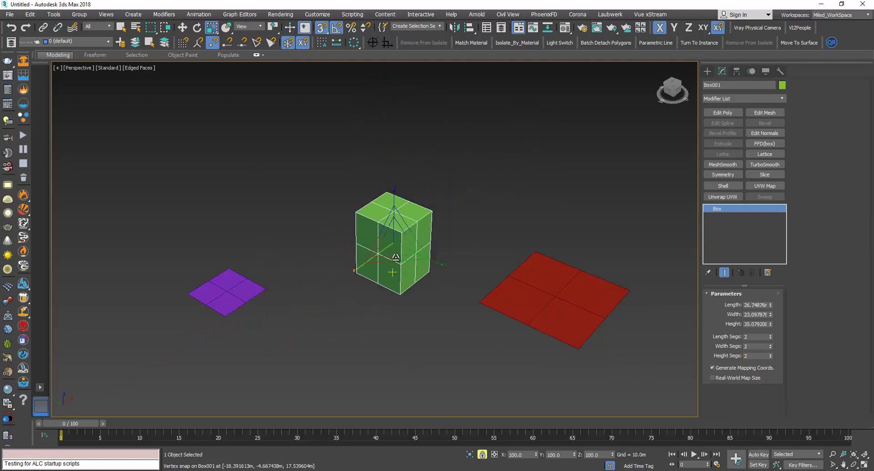
Stretch the box wider along X, switch to Z, and cancel back to 100/100/100 scale
left_click_drag(417, 221, 422, 230)
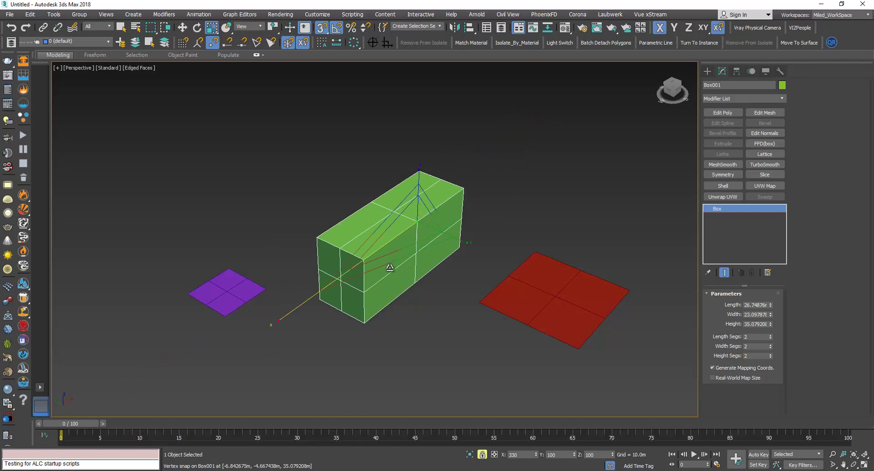
mouse_move(422, 231)
left_mouse_down()
mouse_move(404, 268)
mouse_move(438, 257)
mouse_move(439, 240)
mouse_move(462, 263)
mouse_move(523, 275)
mouse_move(460, 269)
mouse_move(453, 257)
mouse_move(459, 187)
mouse_move(449, 247)
mouse_move(445, 198)
left_mouse_up()
key("F7")
right_click(445, 194)
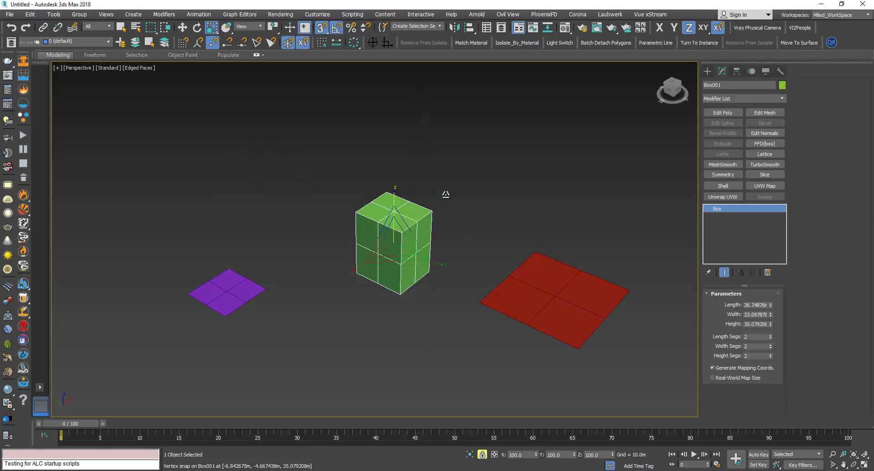
mouse_move(390, 279)
middle_mouse_down("alt")
mouse_move(381, 259)
mouse_move(376, 275)
mouse_move(388, 289)
mouse_move(377, 265)
mouse_move(390, 287)
mouse_move(390, 270)
middle_mouse_up("alt")
scroll(394, 275, "up", 3)
mouse_move(368, 231)
middle_mouse_down("alt")
mouse_move(384, 253)
mouse_move(363, 267)
mouse_move(370, 256)
mouse_move(396, 253)
mouse_move(349, 261)
mouse_move(355, 245)
mouse_move(363, 248)
mouse_move(345, 270)
middle_mouse_up("alt")
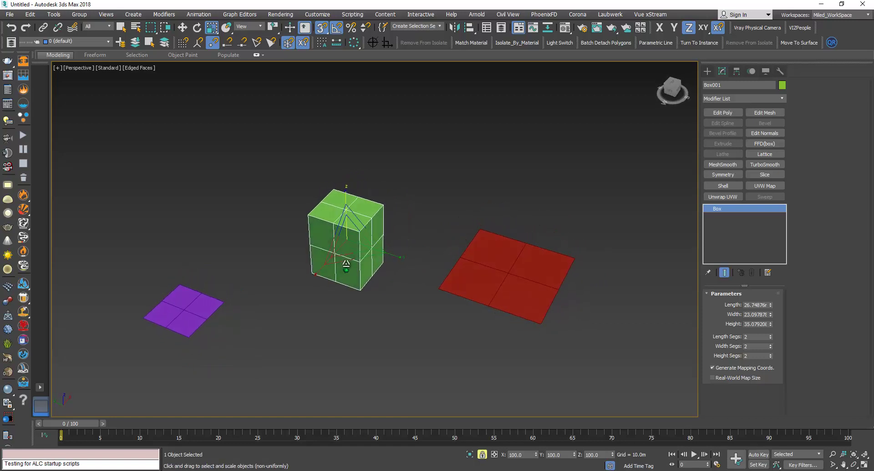